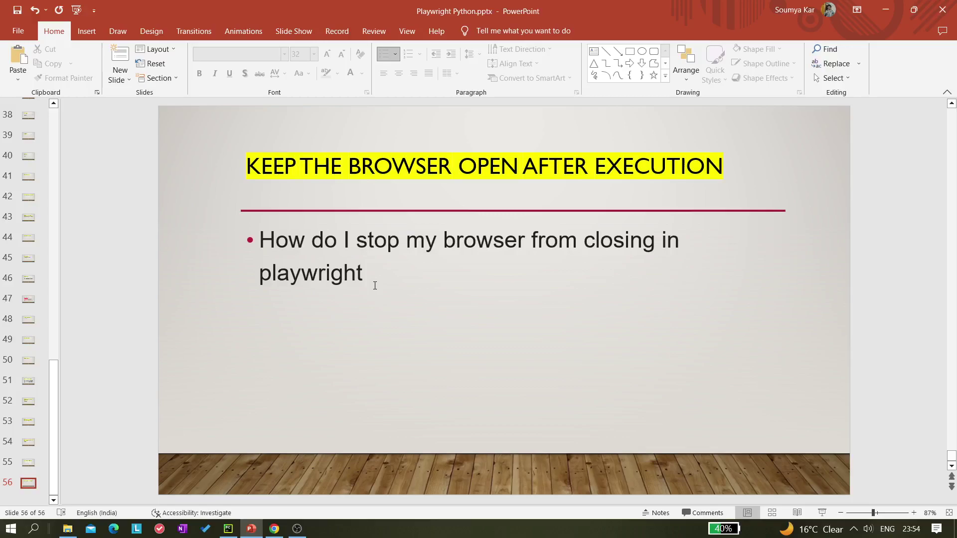
Bring up test_radioBtn.py and inspect the Female radio-button locator.
{"action": "left_click", "coordinate": [228, 529]}
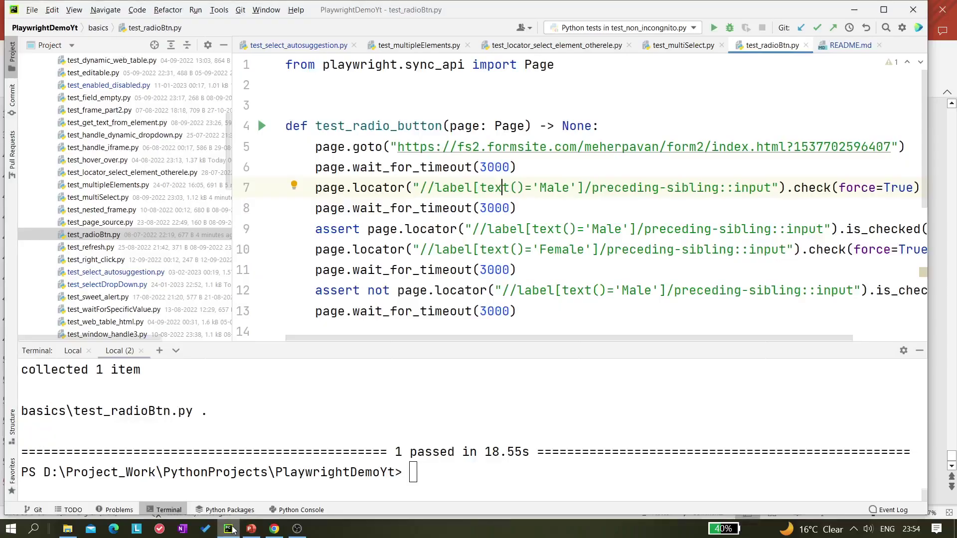
{"action": "left_click", "coordinate": [485, 249]}
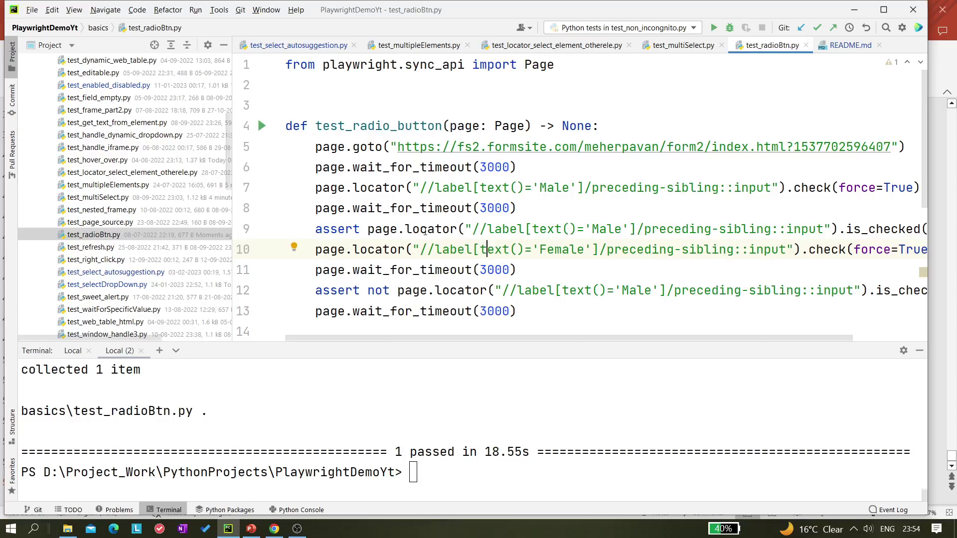
{"action": "mouse_move", "coordinate": [410, 229]}
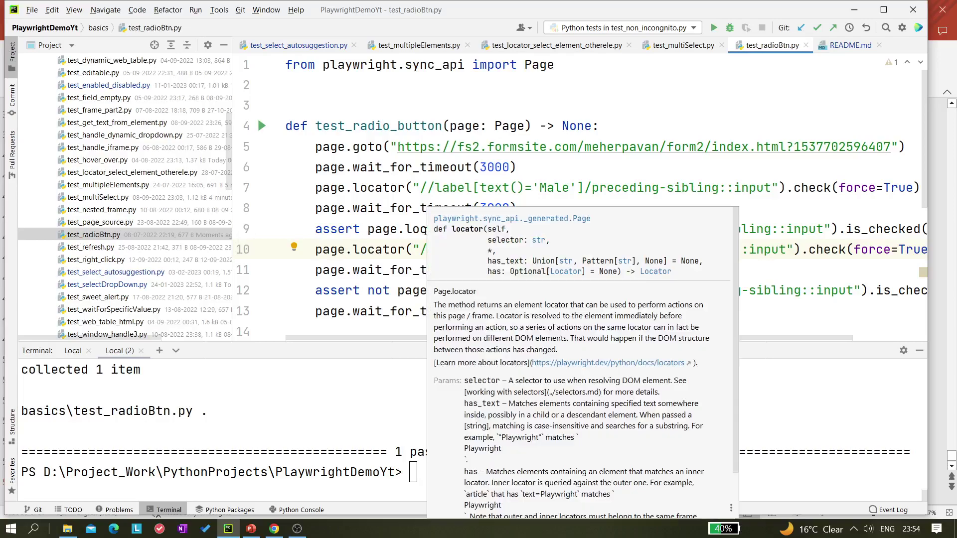
{"action": "left_click", "coordinate": [401, 227]}
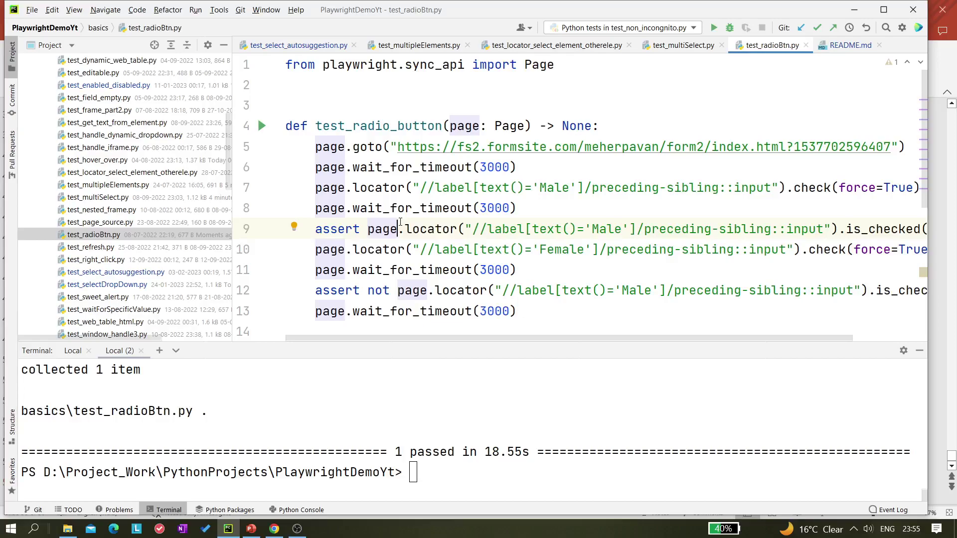
Recall 'pytest -s --headed .\basics\test_radioBtn.py' in the terminal, then review the wait_for_timeout code.
{"action": "left_click", "coordinate": [417, 488]}
{"action": "key", "text": "Up"}
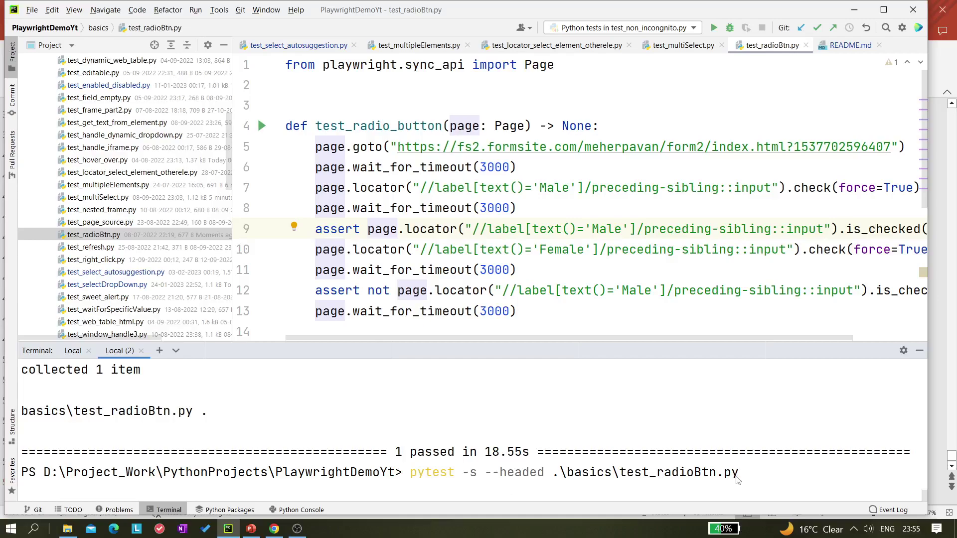
{"action": "left_click", "coordinate": [427, 207]}
{"action": "scroll", "coordinate": [428, 207], "scroll_direction": "down", "scroll_amount": 1}
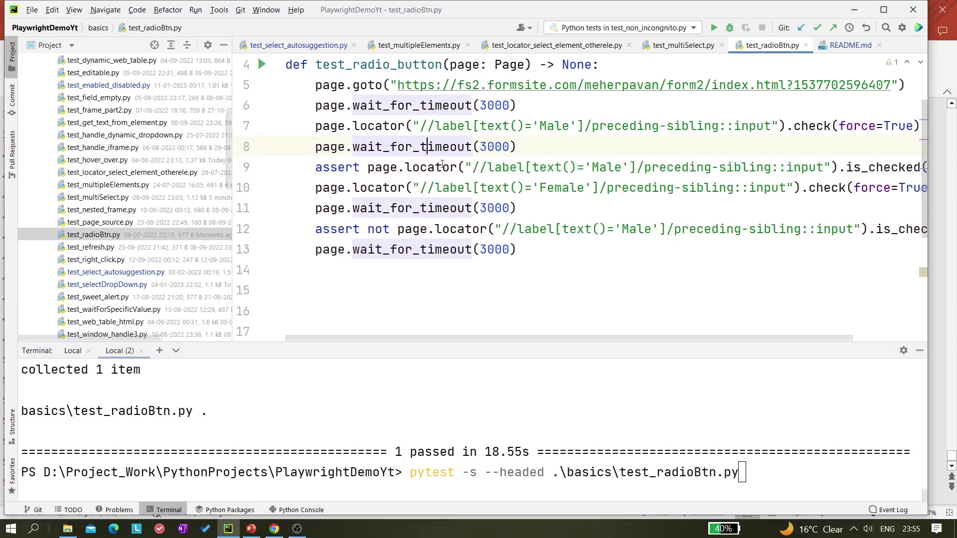
{"action": "left_click", "coordinate": [408, 104]}
Comment out lines 10–13 of test_radioBtn.py with Ctrl+/.
{"action": "left_click_drag", "start_coordinate": [315, 167], "coordinate": [469, 208]}
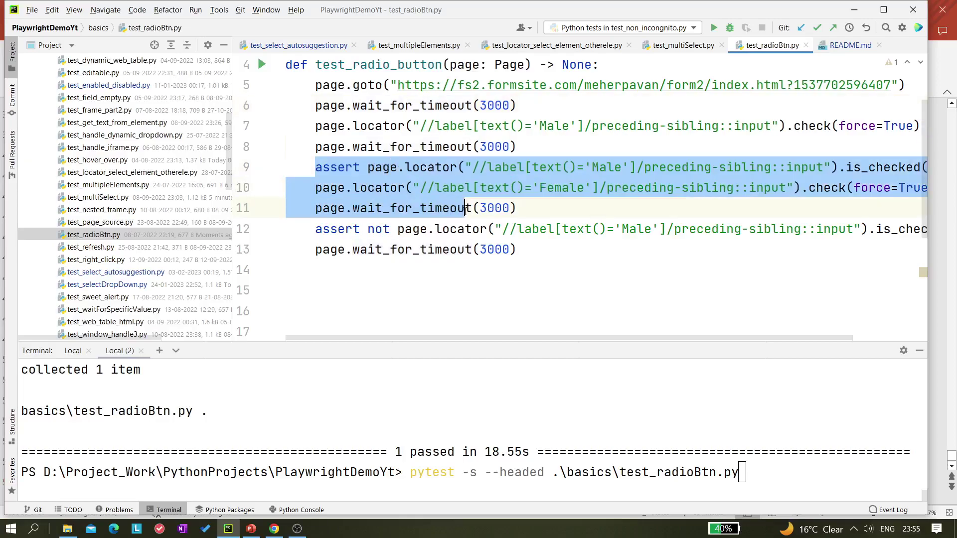
{"action": "left_click", "coordinate": [469, 207]}
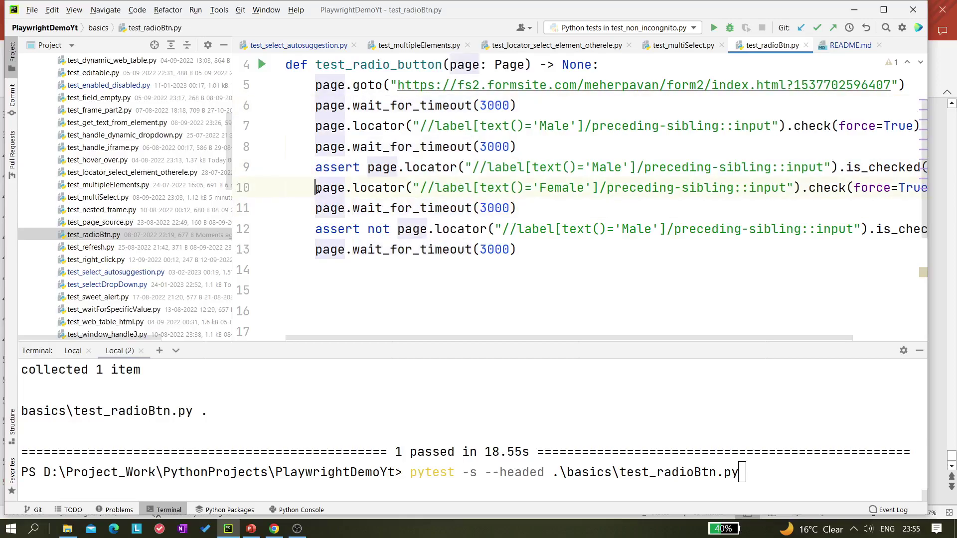
{"action": "left_click_drag", "start_coordinate": [316, 189], "coordinate": [517, 249]}
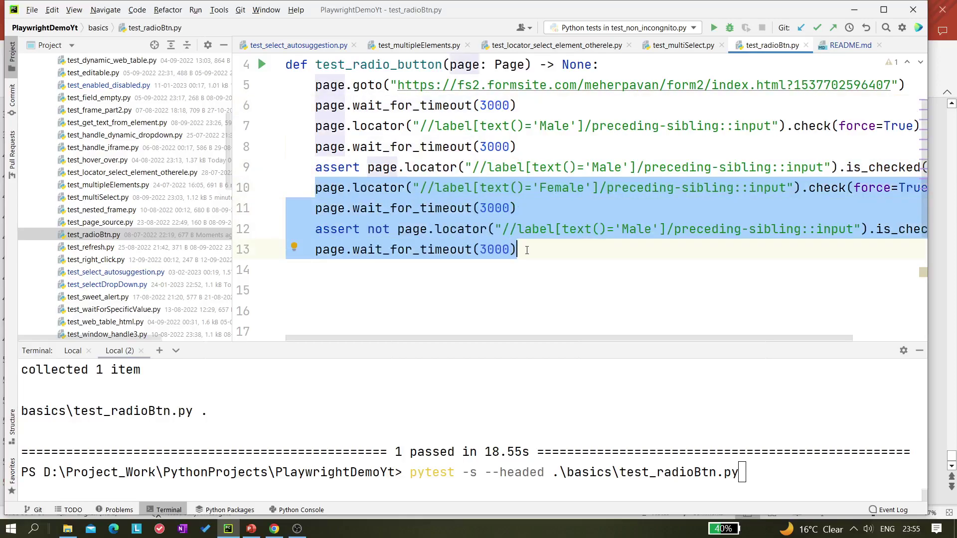
{"action": "key", "text": "ctrl+slash"}
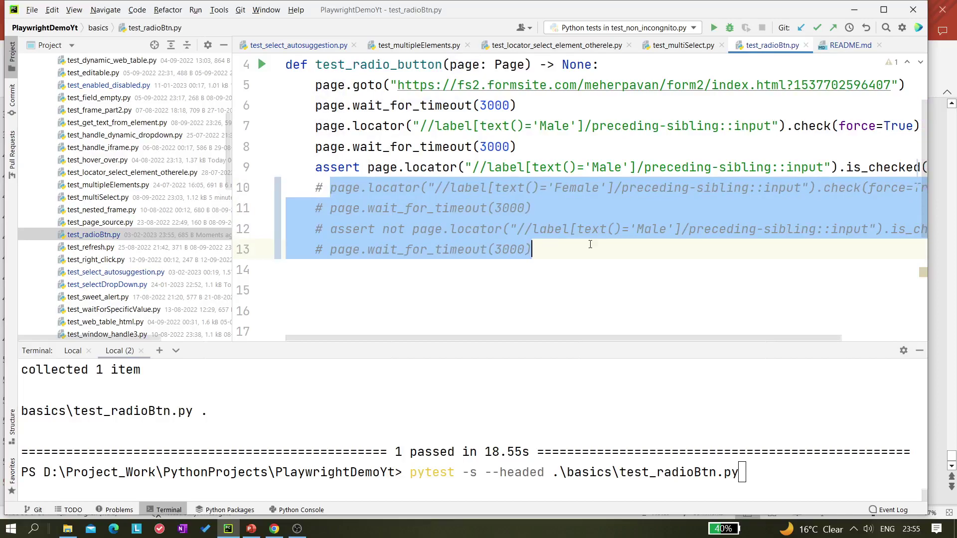
{"action": "key", "text": "Escape"}
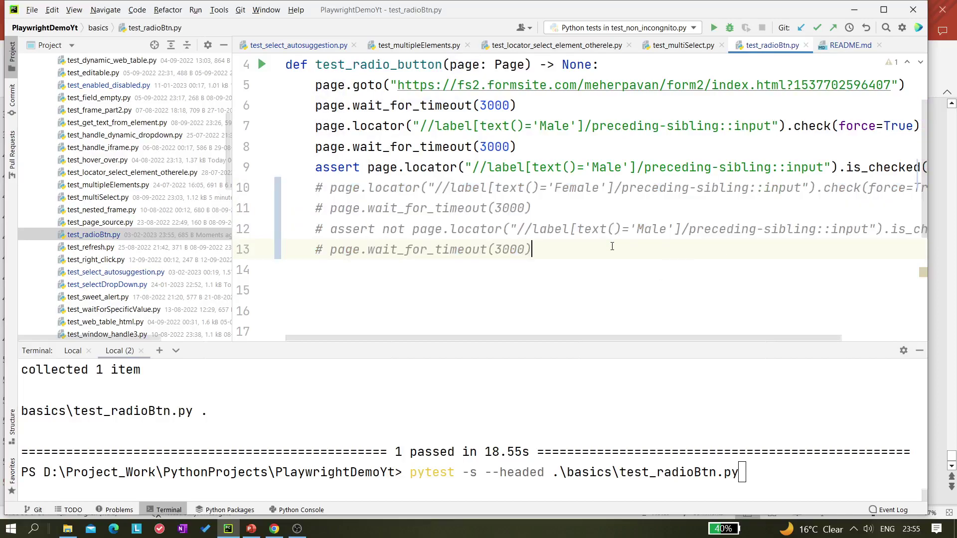
{"action": "left_click", "coordinate": [760, 485]}
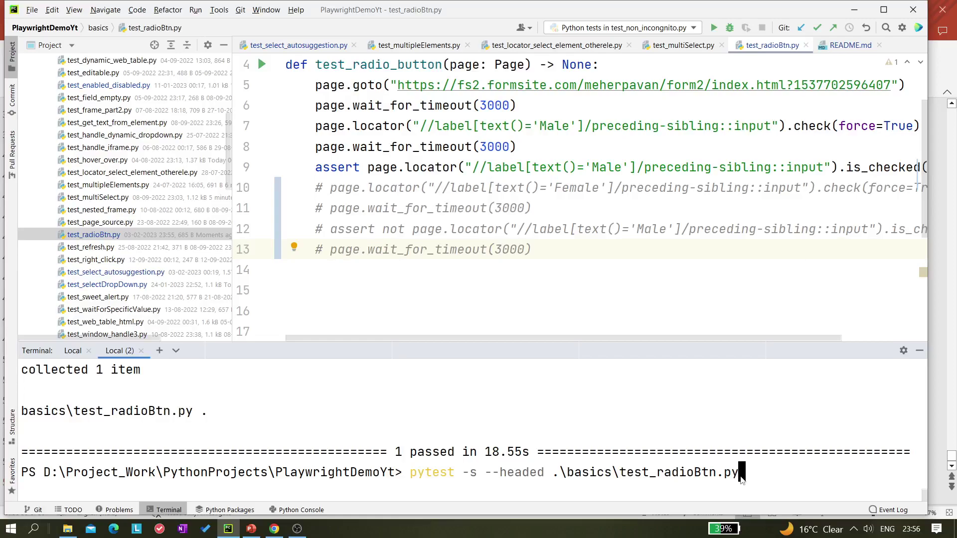
Run the recalled headed pytest command for the trimmed radio-button test.
{"action": "key", "text": "Return"}
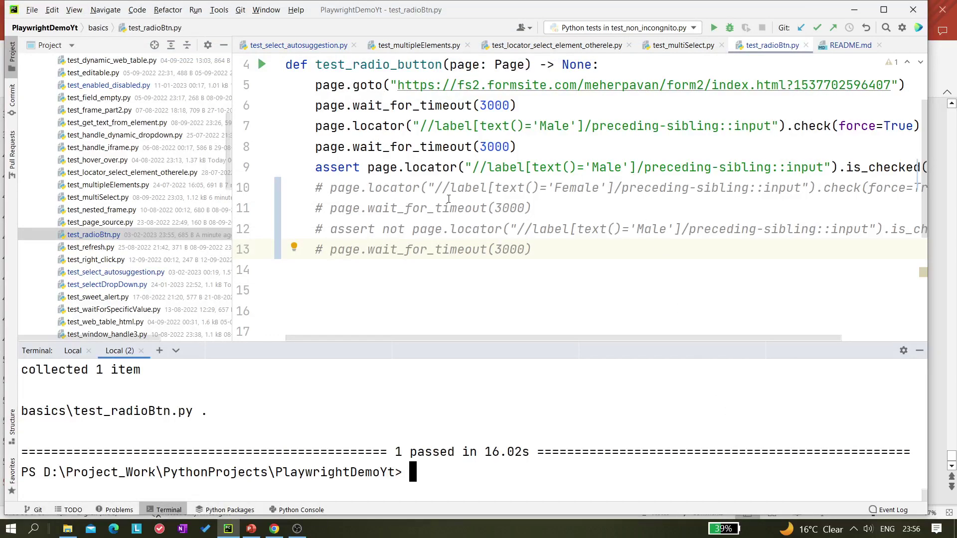
Add a page.pause() call on a new line 10, above the commented code.
{"action": "left_click", "coordinate": [314, 187]}
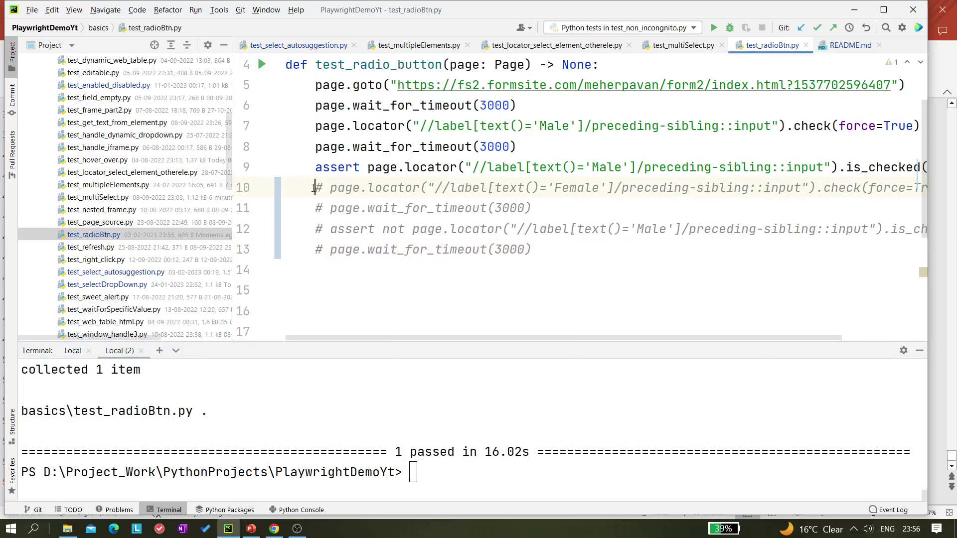
{"action": "key", "text": "Return"}
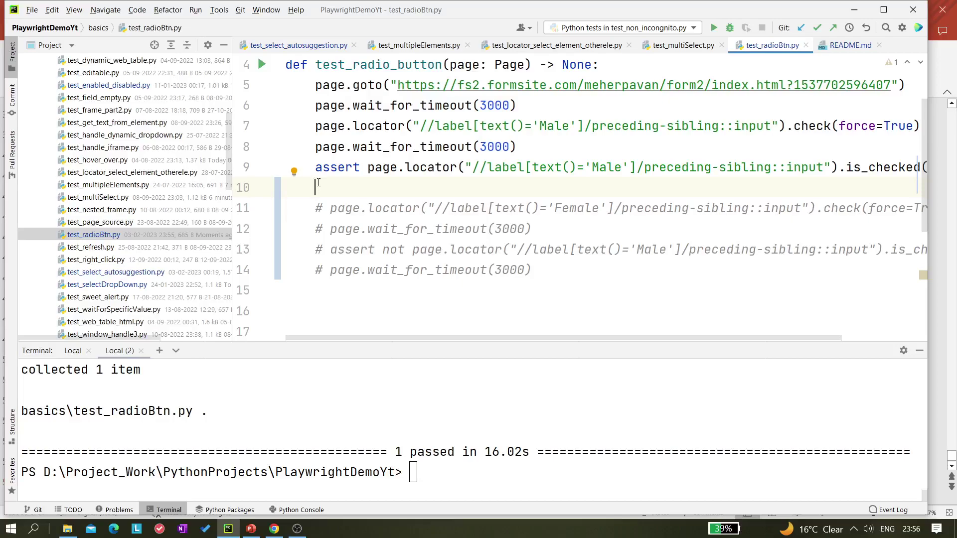
{"action": "type", "text": "page."}
{"action": "type", "text": "pa"}
{"action": "key", "text": "Return"}
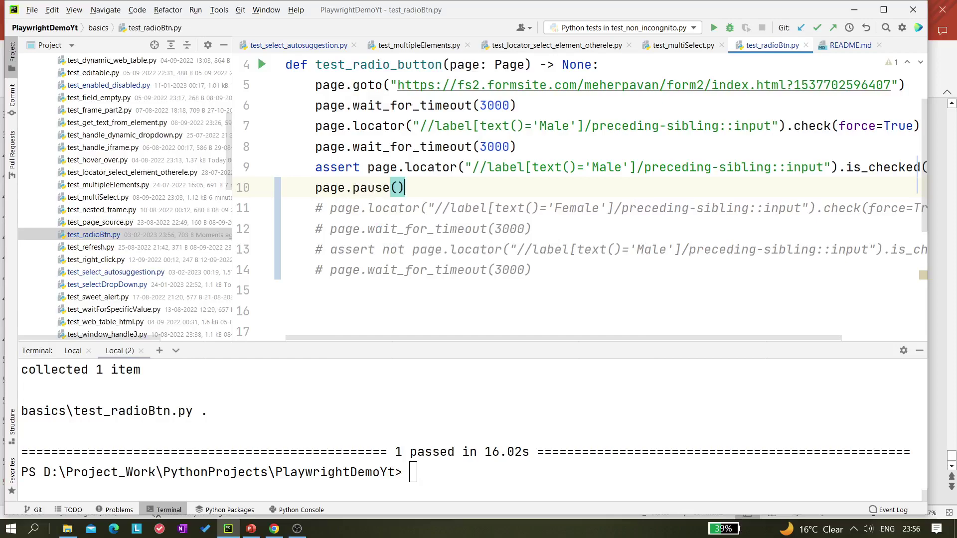
{"action": "left_click", "coordinate": [420, 486]}
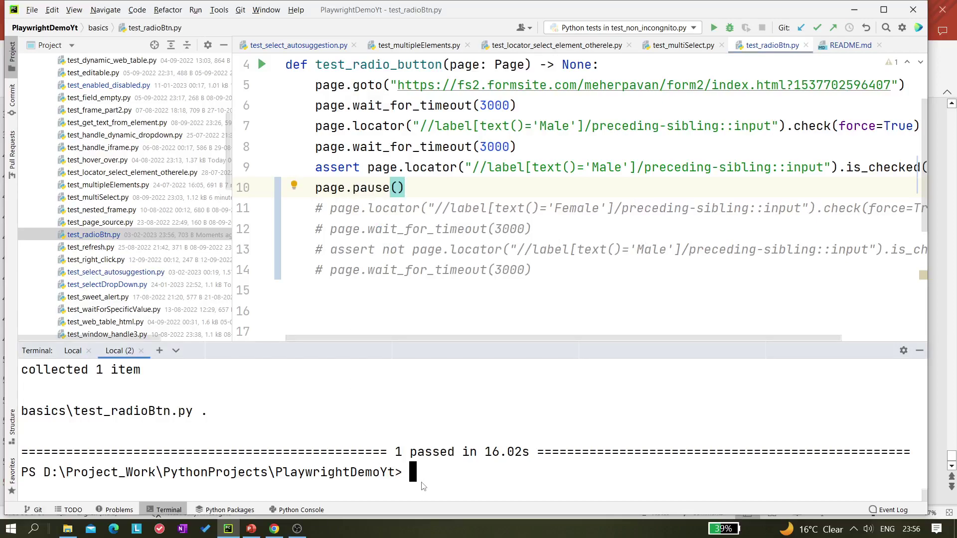
Rerun the headed test and step over page.pause() in Playwright Inspector.
{"action": "key", "text": "Up"}
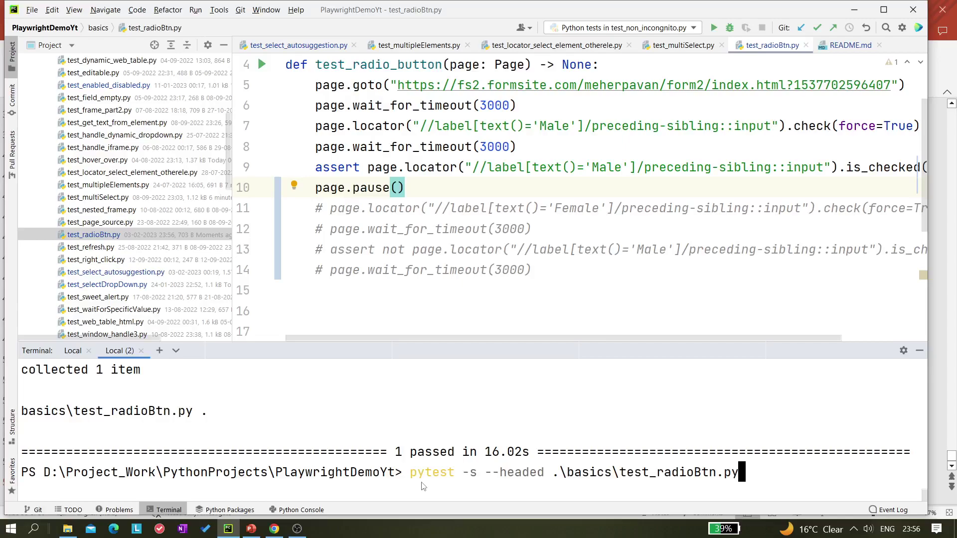
{"action": "key", "text": "Return"}
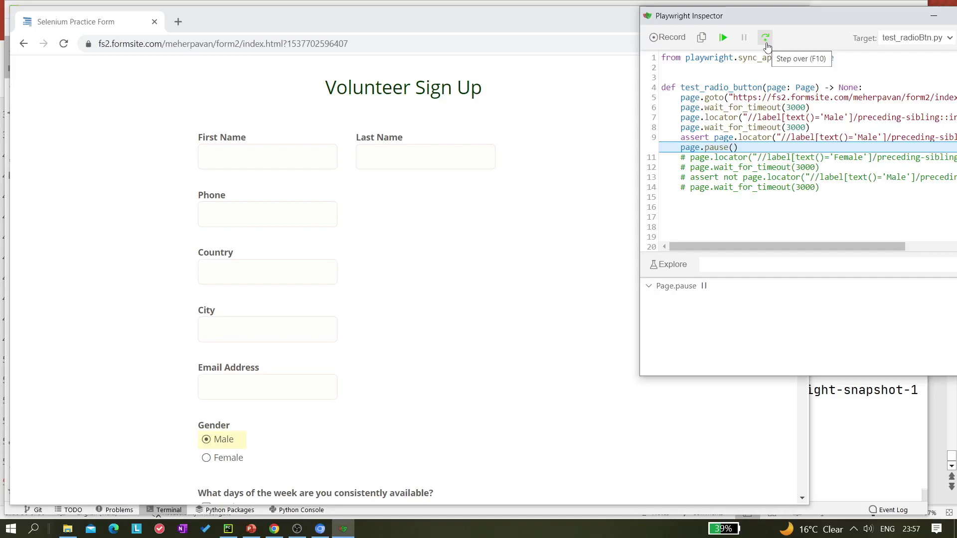
{"action": "left_click", "coordinate": [765, 47]}
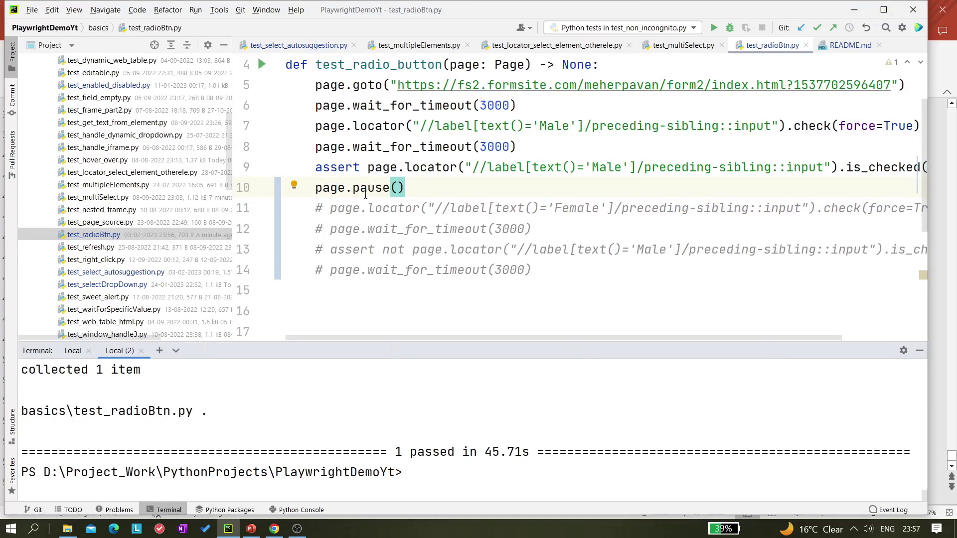
{"action": "left_click", "coordinate": [431, 186]}
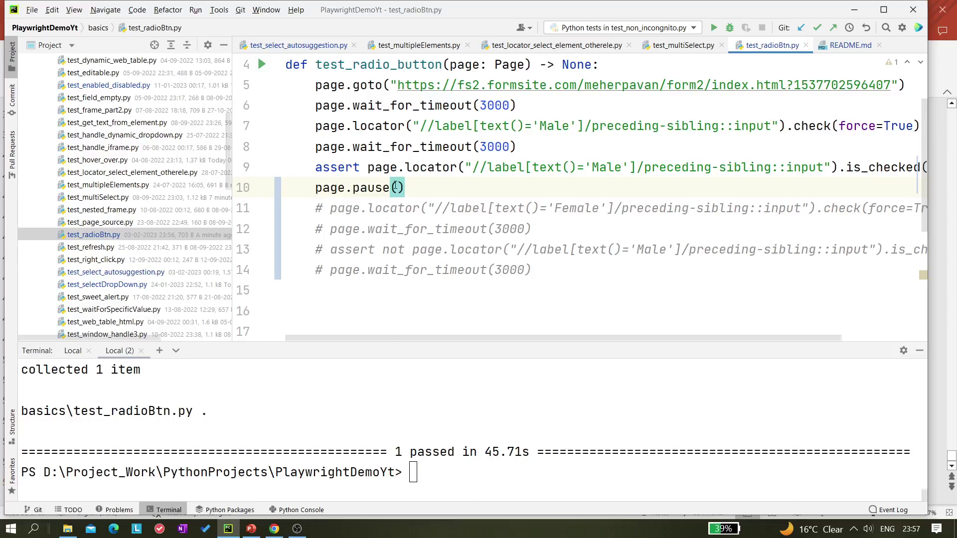
{"action": "left_click_drag", "start_coordinate": [314, 188], "coordinate": [413, 186]}
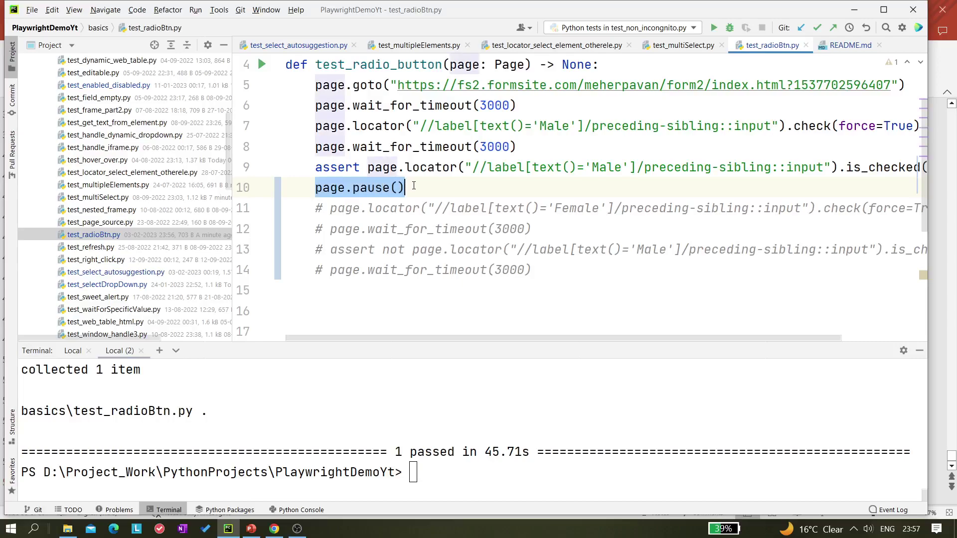
{"action": "left_click", "coordinate": [526, 103]}
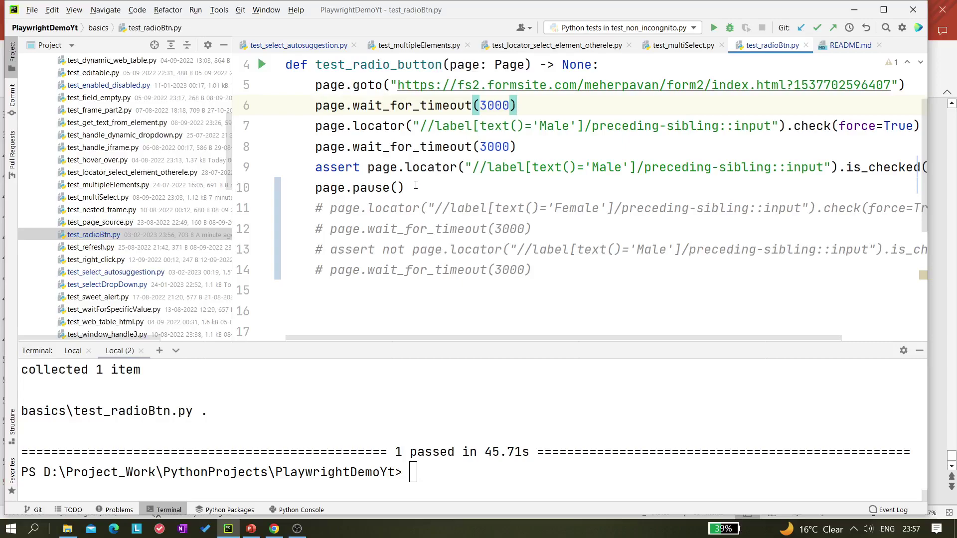
{"action": "left_click", "coordinate": [265, 187]}
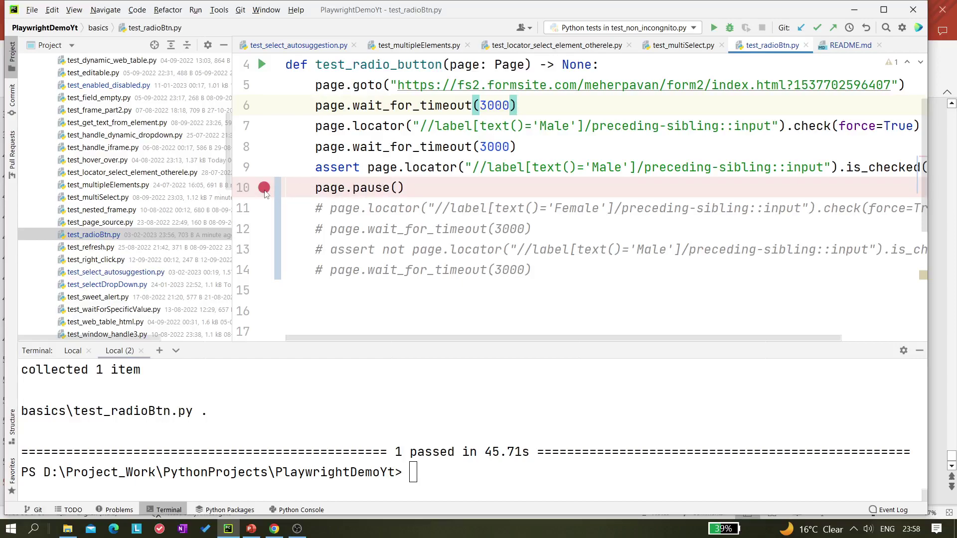
{"action": "left_click", "coordinate": [264, 188]}
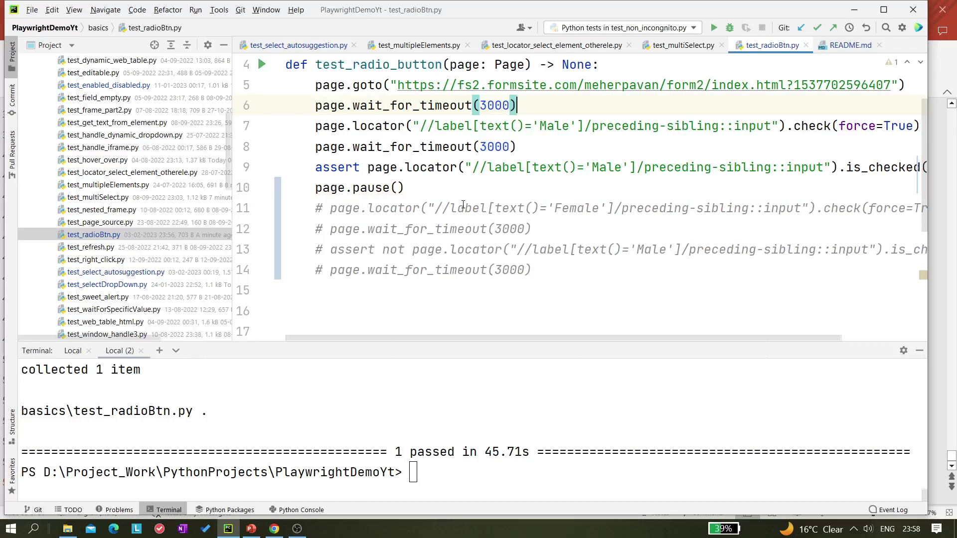